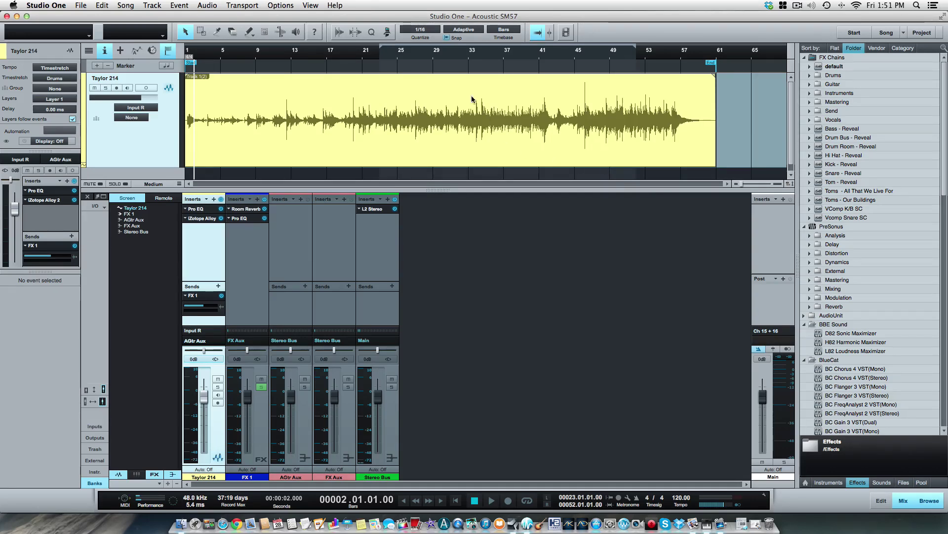
Insert a new unnamed marker at bar 2 from the marker track header.
{"action": "left_click", "coordinate": [97, 66]}
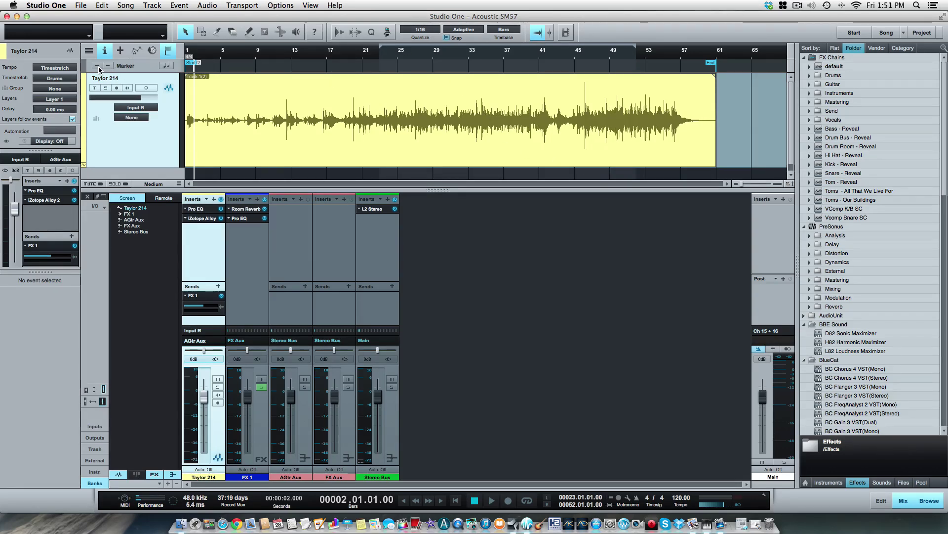
Delete the unnamed marker at bar 2.
{"action": "left_click", "coordinate": [202, 65]}
{"action": "right_click", "coordinate": [202, 65]}
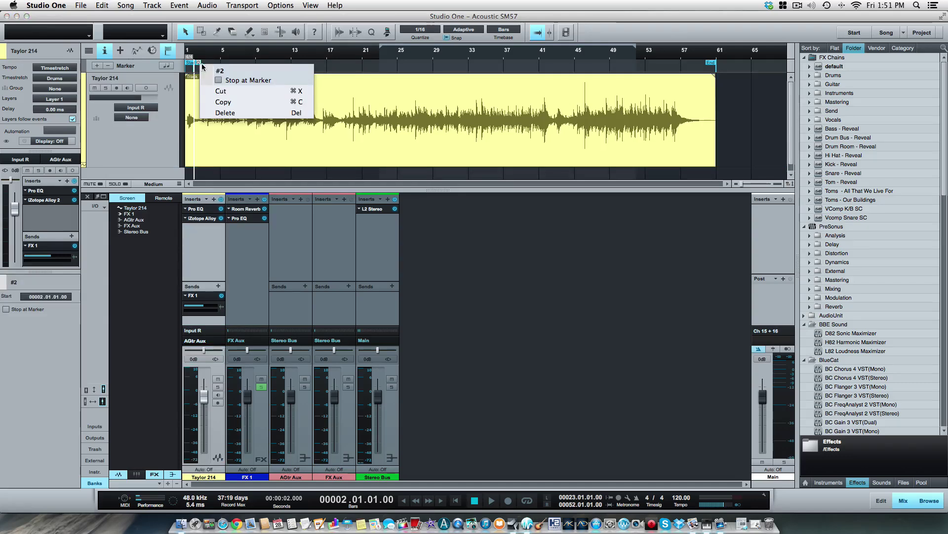
{"action": "left_click", "coordinate": [238, 113]}
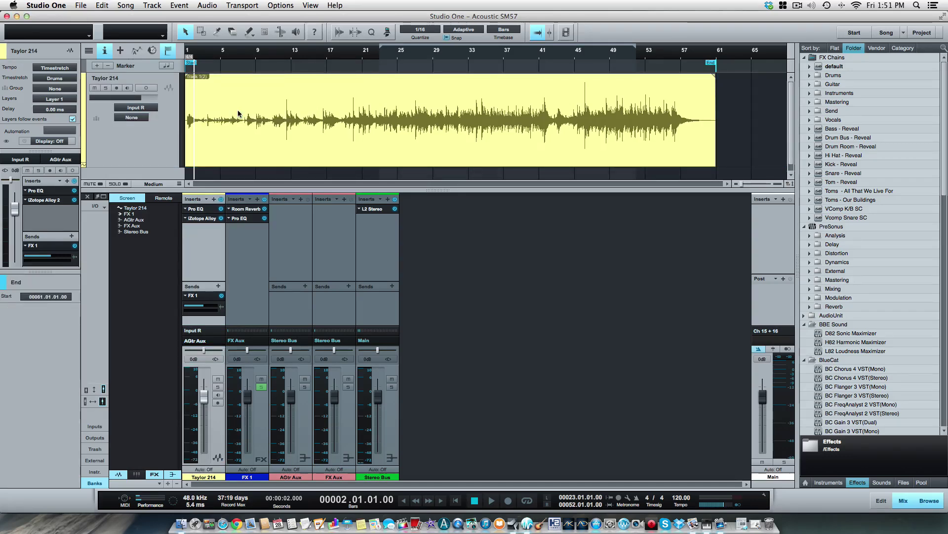
Toggle the marker track off and back on, and return the playhead to bar 1.
{"action": "left_click", "coordinate": [169, 53]}
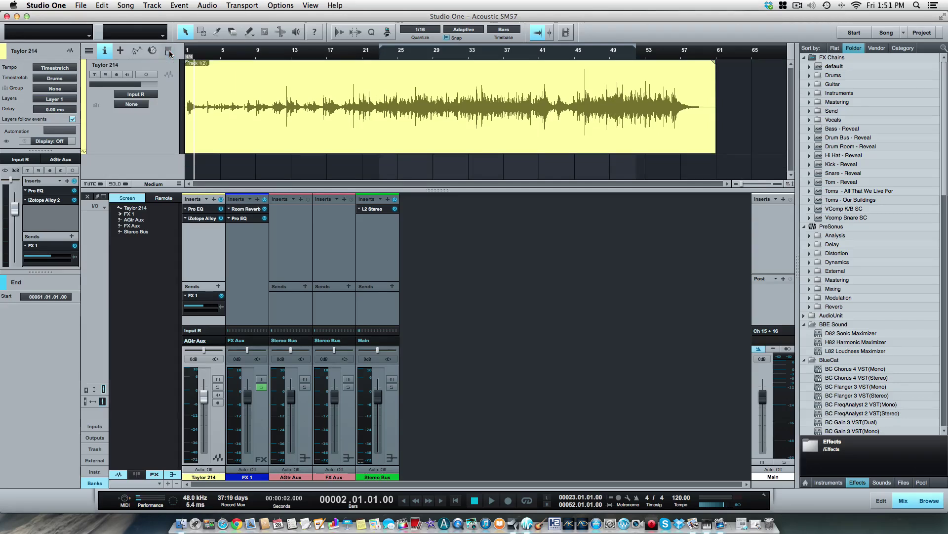
{"action": "left_click", "coordinate": [169, 52]}
{"action": "left_click", "coordinate": [169, 52]}
{"action": "left_click", "coordinate": [169, 52]}
{"action": "left_click", "coordinate": [169, 53]}
{"action": "left_click", "coordinate": [169, 53]}
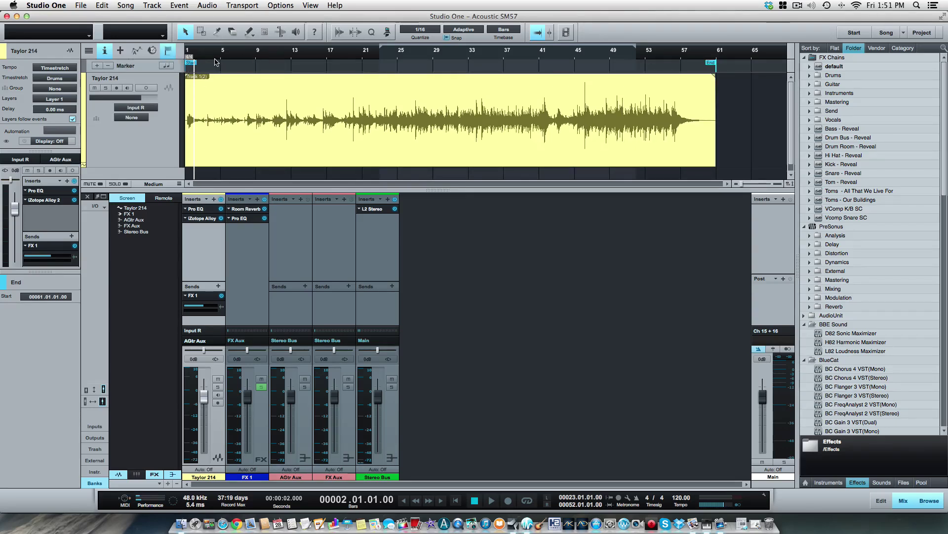
{"action": "left_click", "coordinate": [189, 53]}
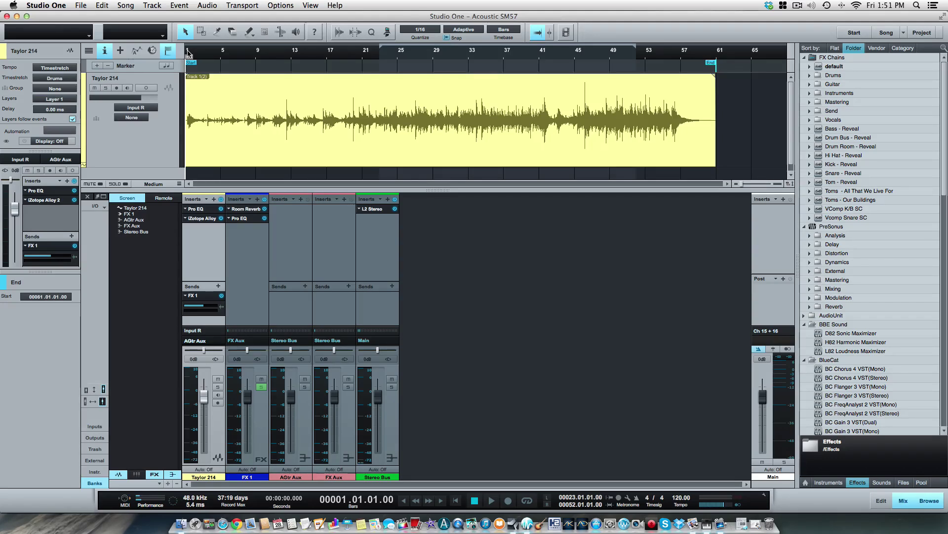
During playback, insert a marker named 'Intro' at bar 9, then stop playback.
{"action": "key", "text": "space"}
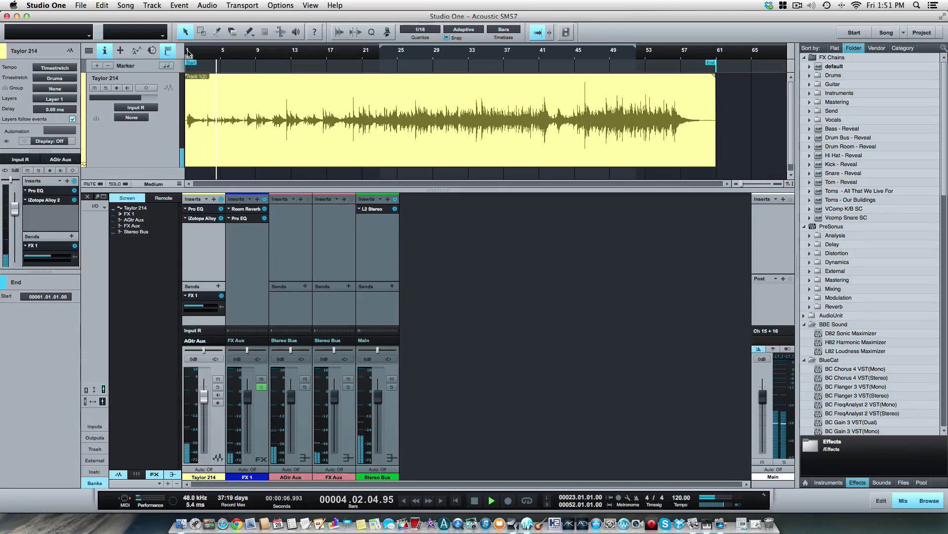
{"action": "key", "text": "shift+Insert"}
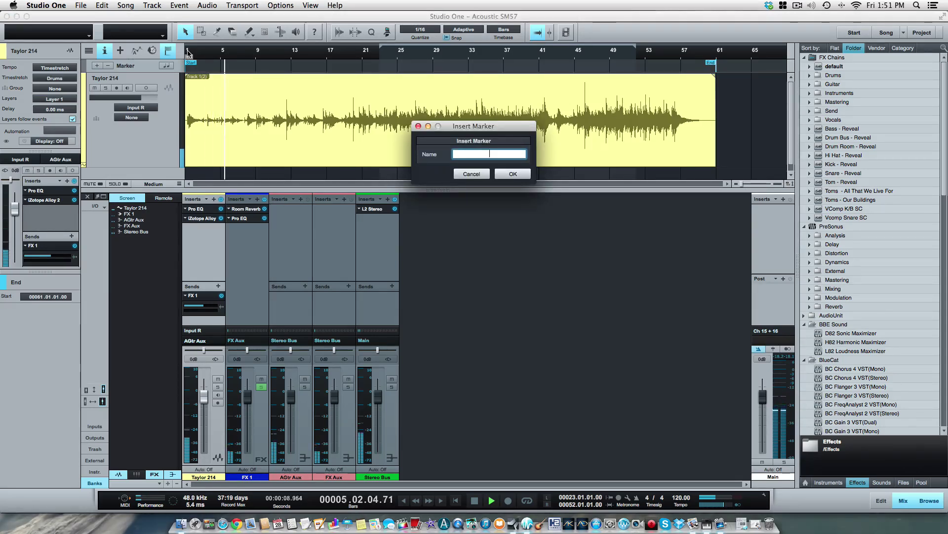
{"action": "type", "text": "Intro"}
{"action": "key", "text": "Return"}
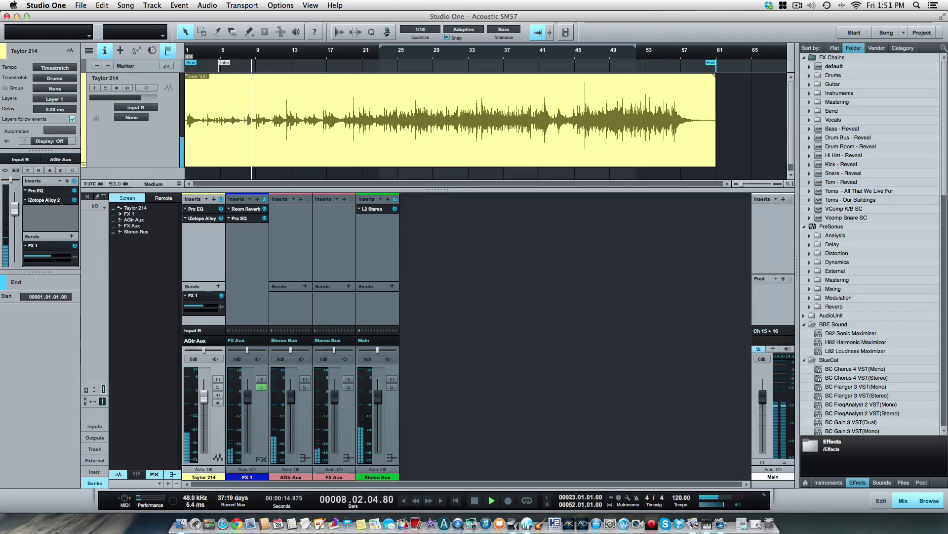
{"action": "key", "text": "space"}
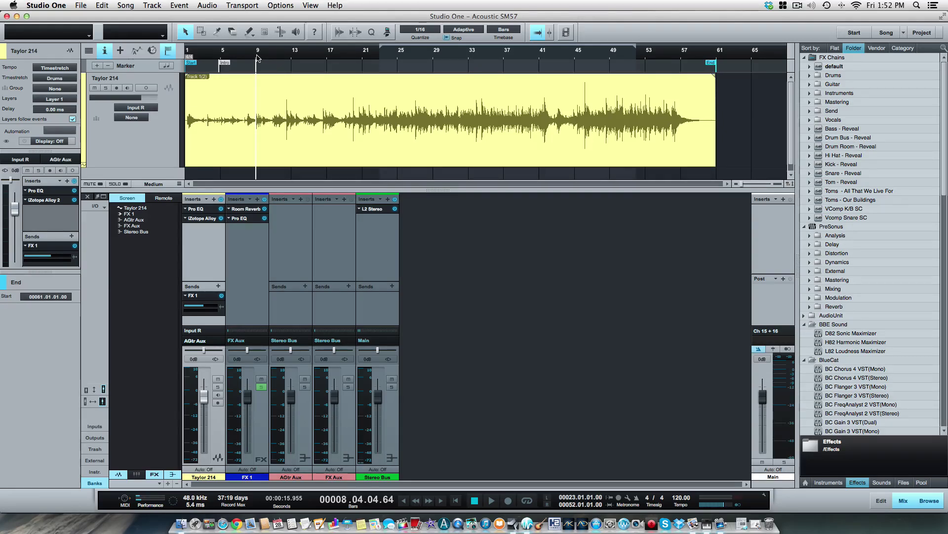
Move the playhead to bar 11 and delete the unnamed marker #3 there.
{"action": "left_click", "coordinate": [277, 57]}
{"action": "right_click", "coordinate": [277, 62]}
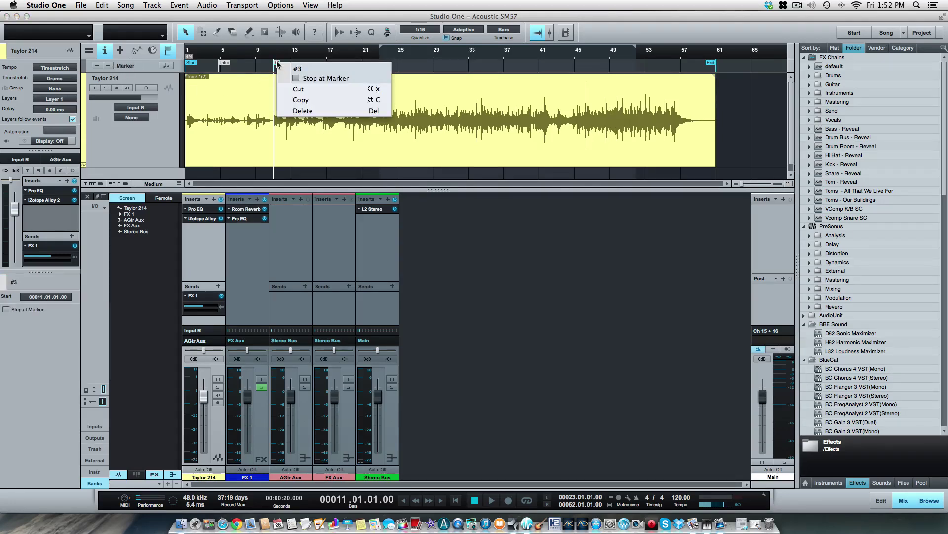
{"action": "left_click", "coordinate": [315, 115]}
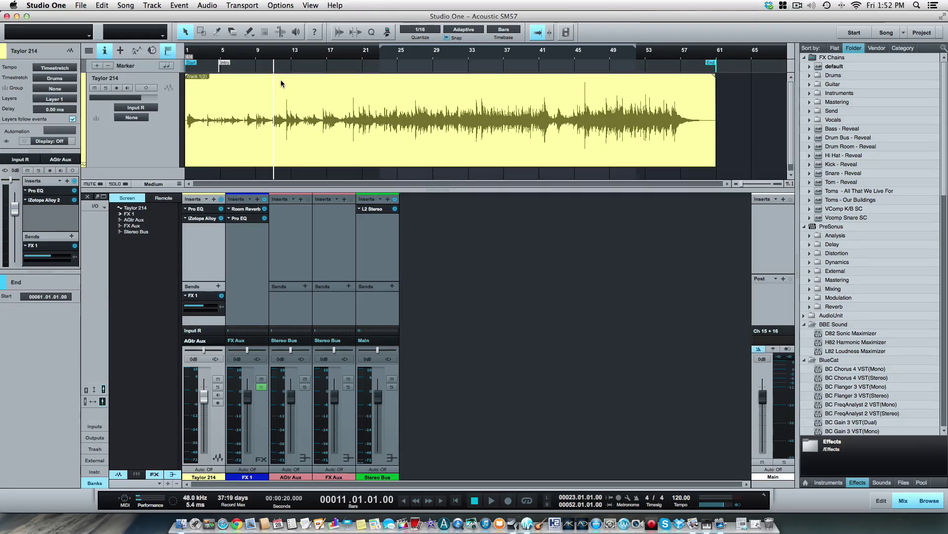
Insert a marker named 'Verse' at bar 11.
{"action": "key", "text": "alt+Insert"}
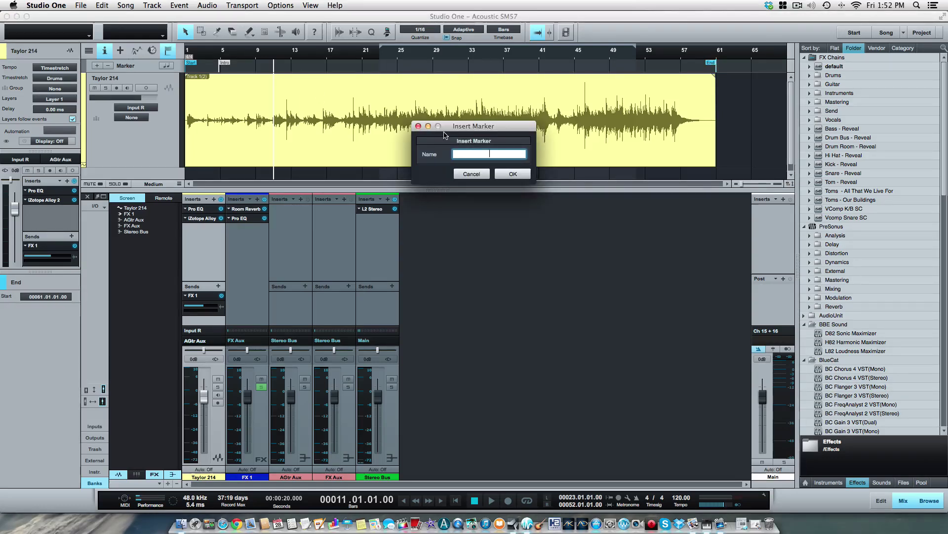
{"action": "type", "text": "Versse"}
{"action": "key", "text": "BackSpace"}
{"action": "key", "text": "BackSpace"}
{"action": "type", "text": "e"}
{"action": "key", "text": "Return"}
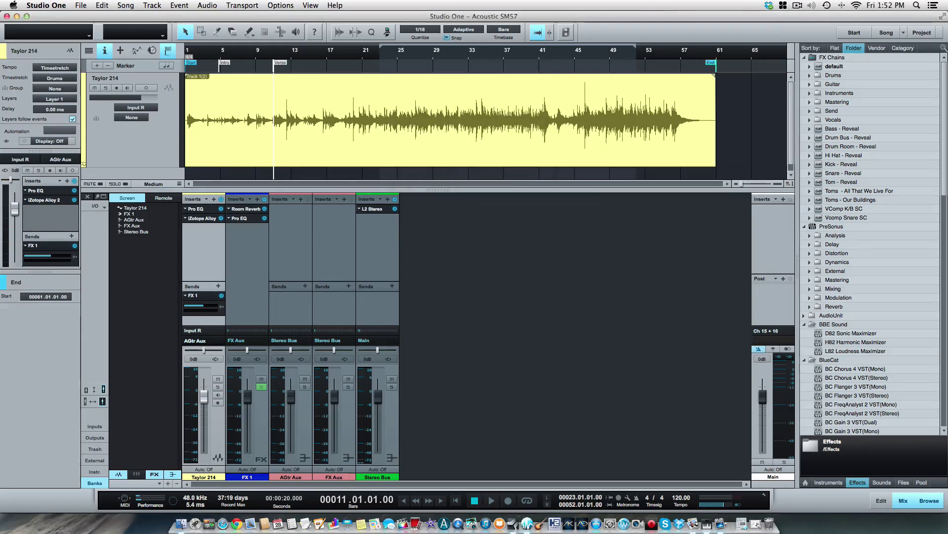
Add a marker named 'Chorus' at bar 25.
{"action": "left_click", "coordinate": [399, 57]}
{"action": "key", "text": "alt+Insert"}
{"action": "type", "text": "Chour"}
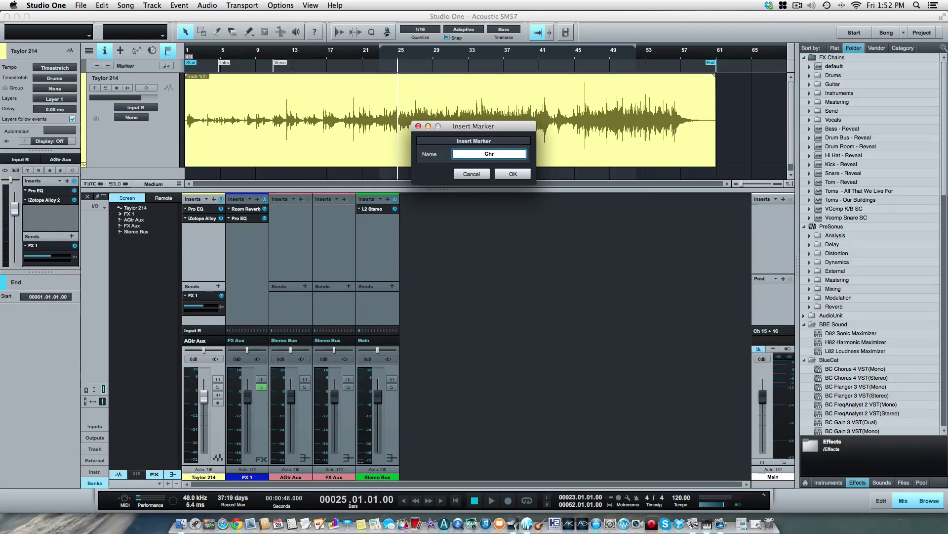
{"action": "key", "text": "BackSpace"}
{"action": "key", "text": "BackSpace"}
{"action": "type", "text": "rus"}
{"action": "key", "text": "Return"}
Add a second marker named 'Verse' at bar 41.
{"action": "left_click", "coordinate": [538, 58]}
{"action": "right_click", "coordinate": [538, 58]}
{"action": "left_click", "coordinate": [528, 58]}
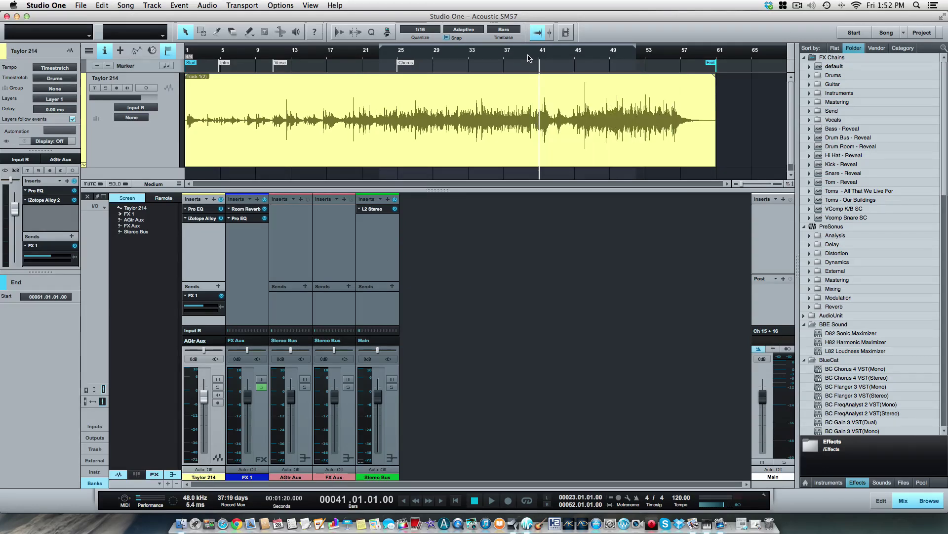
{"action": "key", "text": "shift+Insert"}
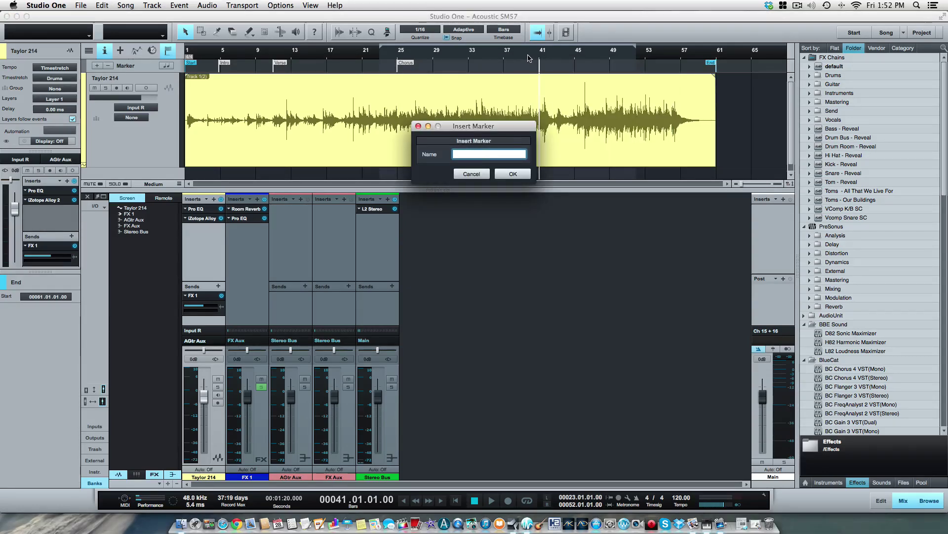
{"action": "type", "text": "Verse"}
{"action": "key", "text": "Return"}
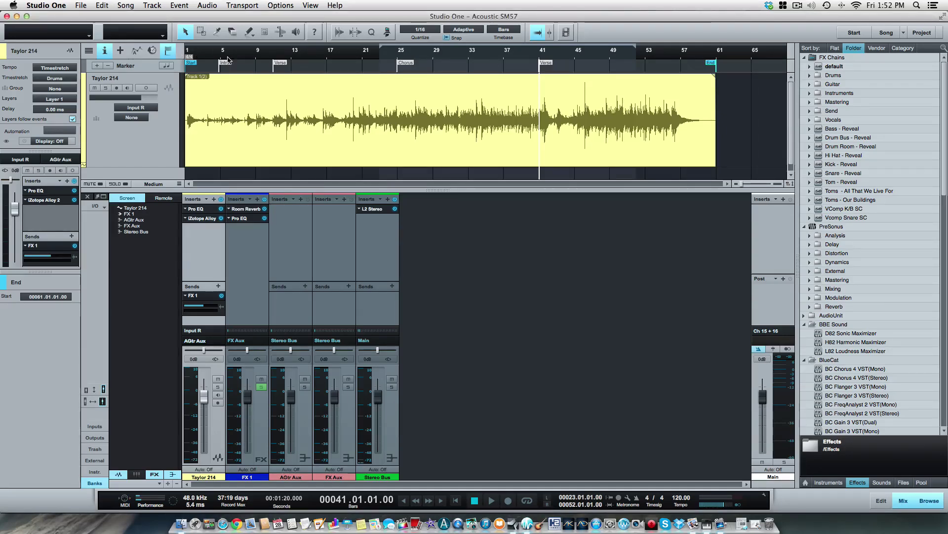
{"action": "left_click", "coordinate": [189, 56]}
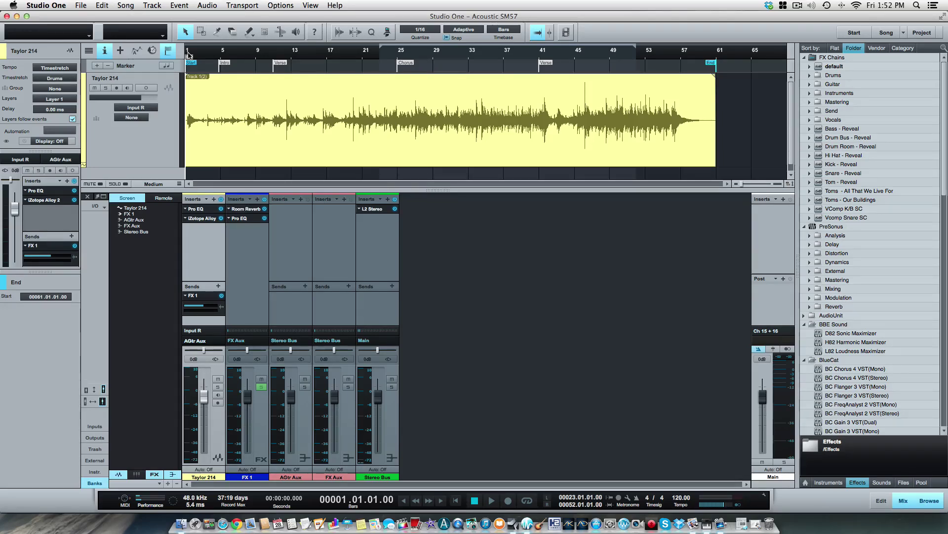
{"action": "key", "text": "KP_Add"}
{"action": "key", "text": "shift+n"}
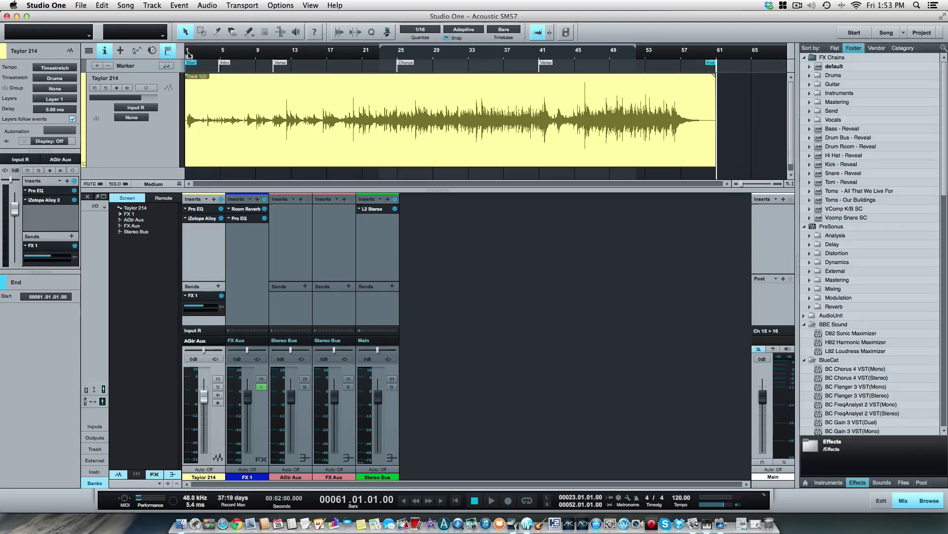
{"action": "key", "text": "KP_Subtract"}
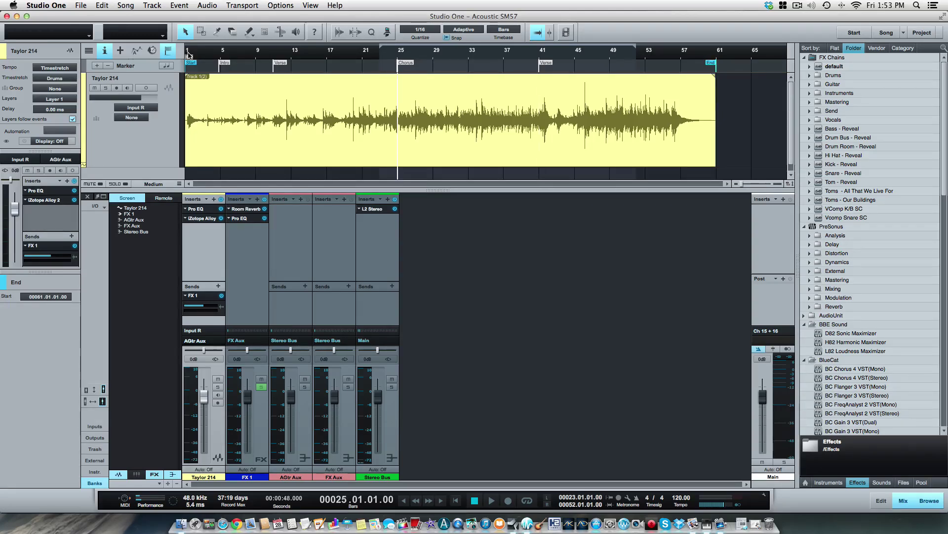
{"action": "key", "text": "KP_Subtract"}
{"action": "key", "text": "KP_Add"}
{"action": "key", "text": "KP_Subtract"}
Jump the playhead to Marker 4 – Chorus at bar 25 via Transport > Goto Marker.
{"action": "left_click", "coordinate": [243, 5]}
{"action": "mouse_move", "coordinate": [346, 114]}
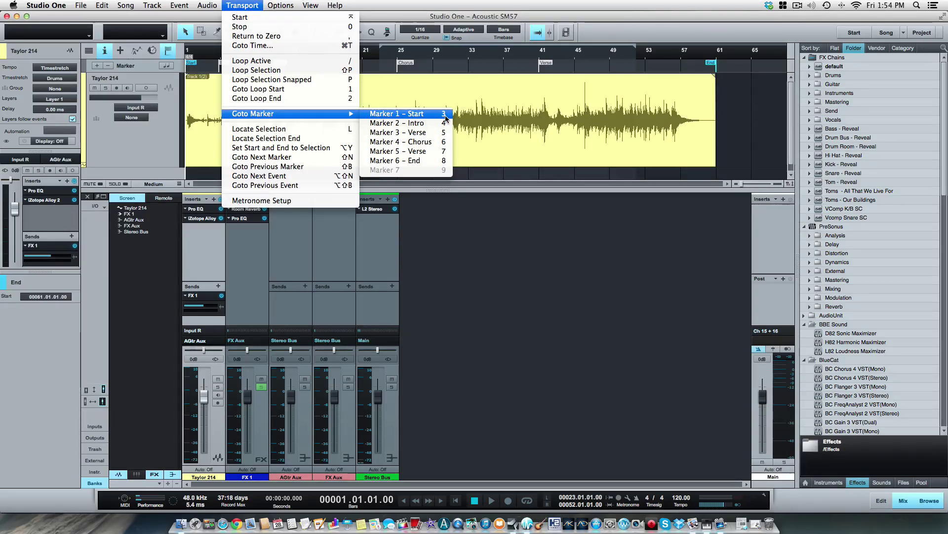
{"action": "left_click", "coordinate": [435, 142]}
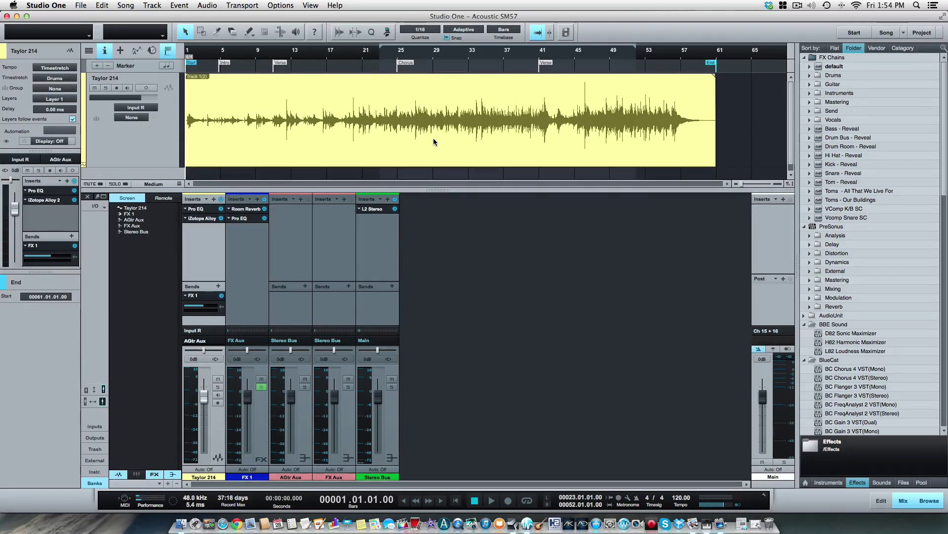
Step back to Intro, forward to End, then back to the song start.
{"action": "key", "text": "b"}
{"action": "key", "text": "b"}
{"action": "key", "text": "n"}
{"action": "key", "text": "n"}
{"action": "key", "text": "n"}
{"action": "key", "text": "n"}
{"action": "key", "text": "b"}
{"action": "key", "text": "b"}
{"action": "key", "text": "b"}
{"action": "key", "text": "b"}
{"action": "key", "text": "b"}
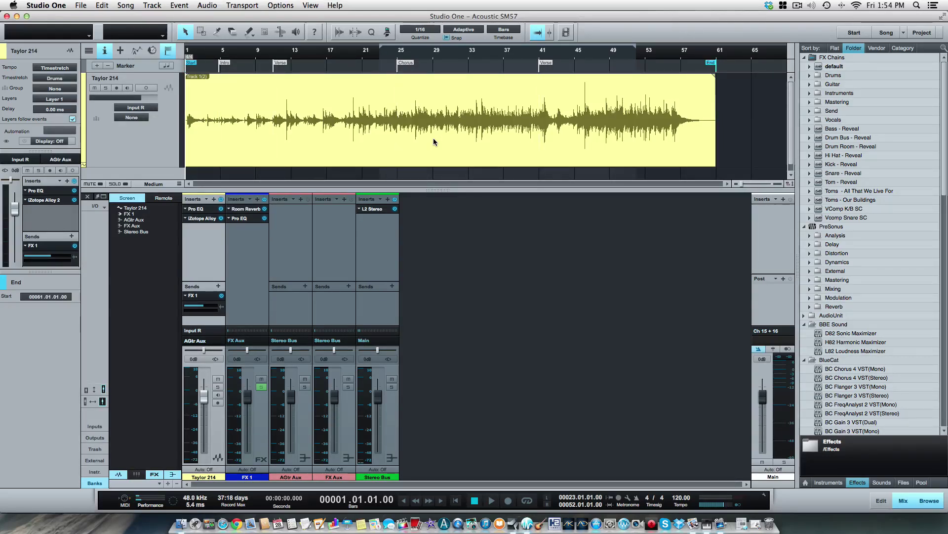